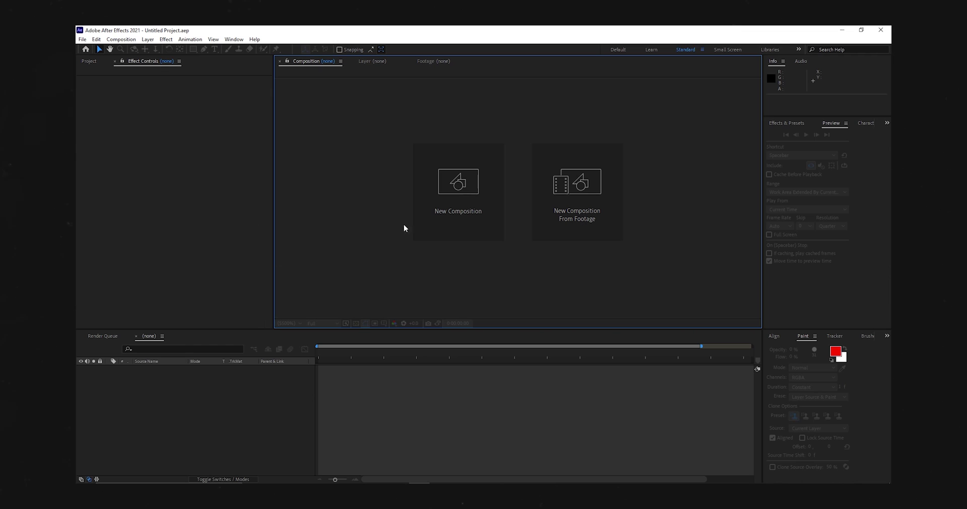
# - Create a new 4096×2160 composition at 24 fps
pyautogui.click(443, 201)
pyautogui.click(399, 261)
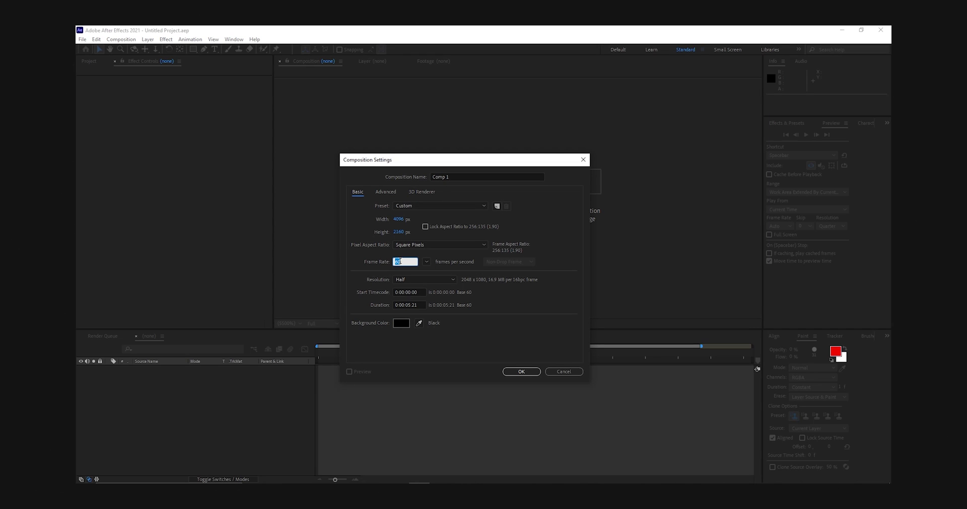
pyautogui.click(521, 372)
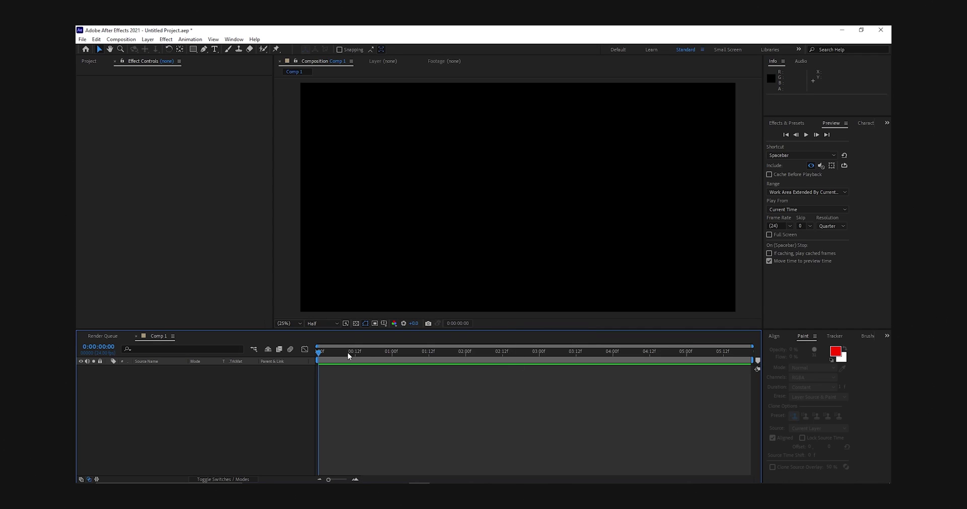
# - Add a text layer in the viewer reading CINEMATIC
pyautogui.click(214, 48)
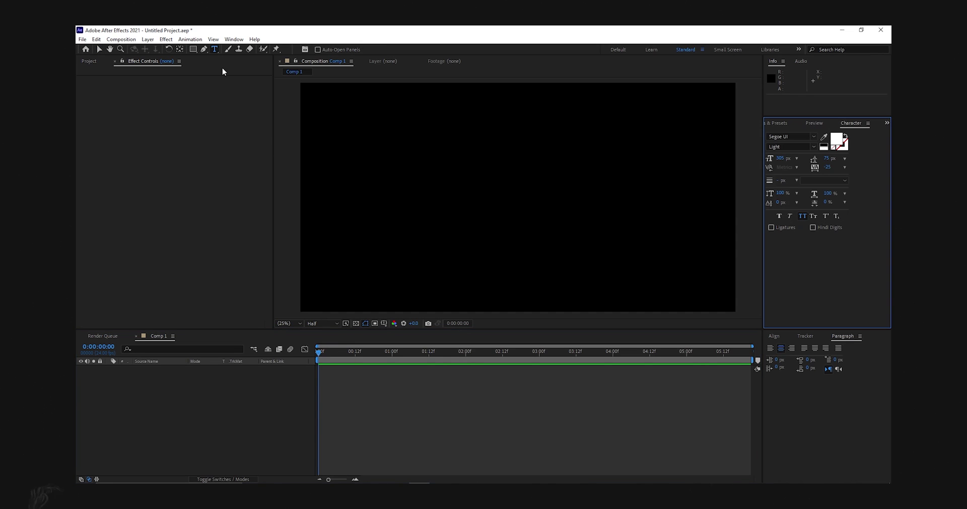
pyautogui.click(462, 186)
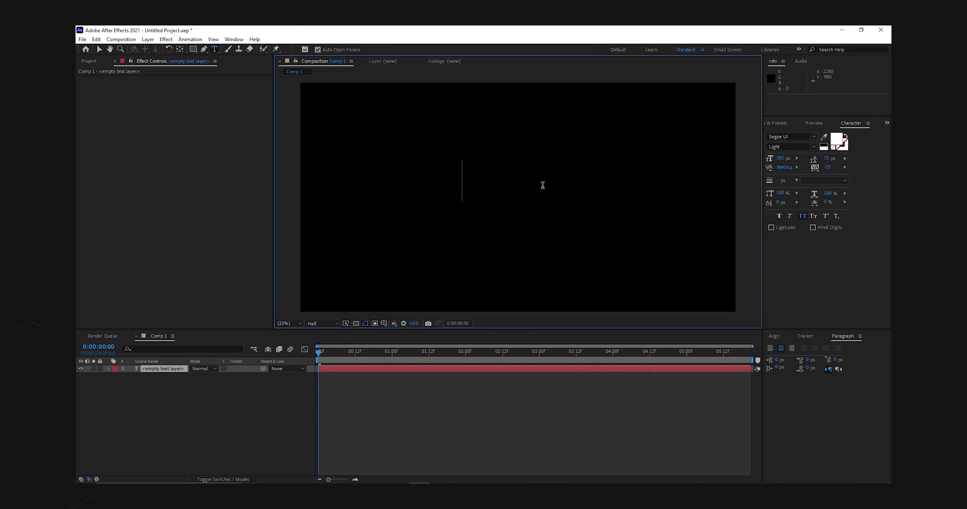
pyautogui.write('CINEMATIC')
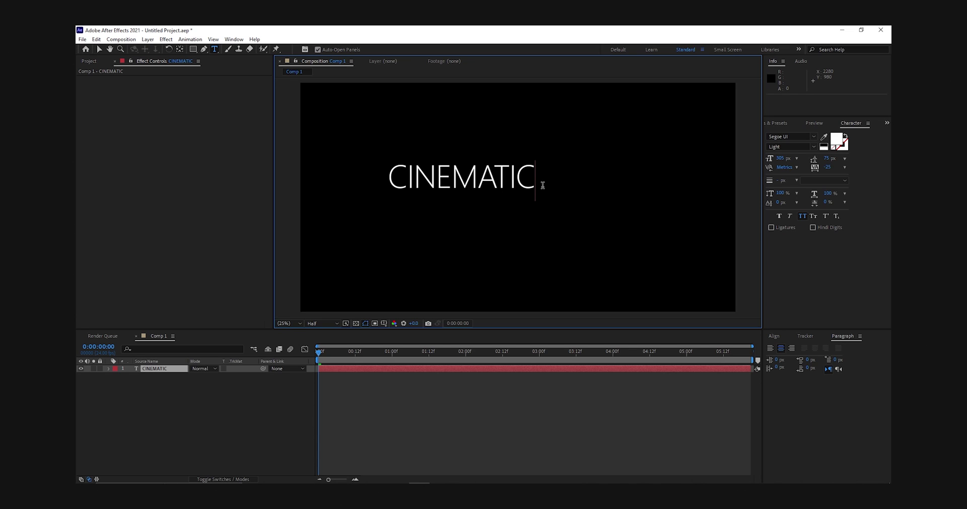
# - Move the CINEMATIC text's anchor point to its centre with the Pan Behind tool
pyautogui.hotkey('ctrl', 'a')
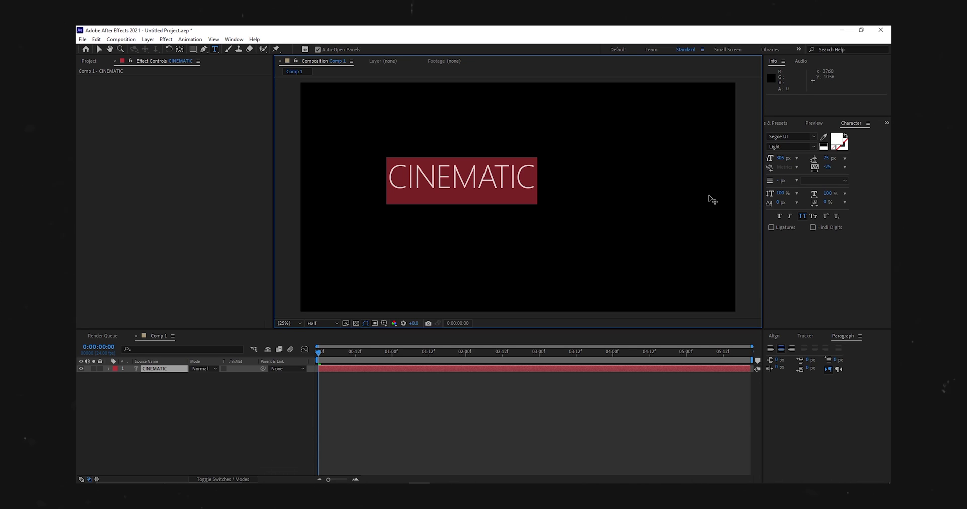
pyautogui.click(773, 336)
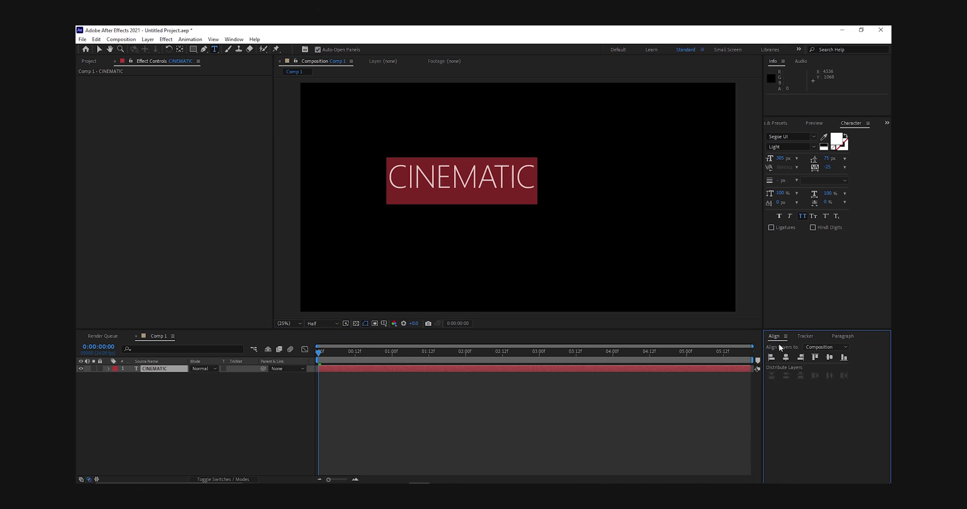
pyautogui.click(180, 49)
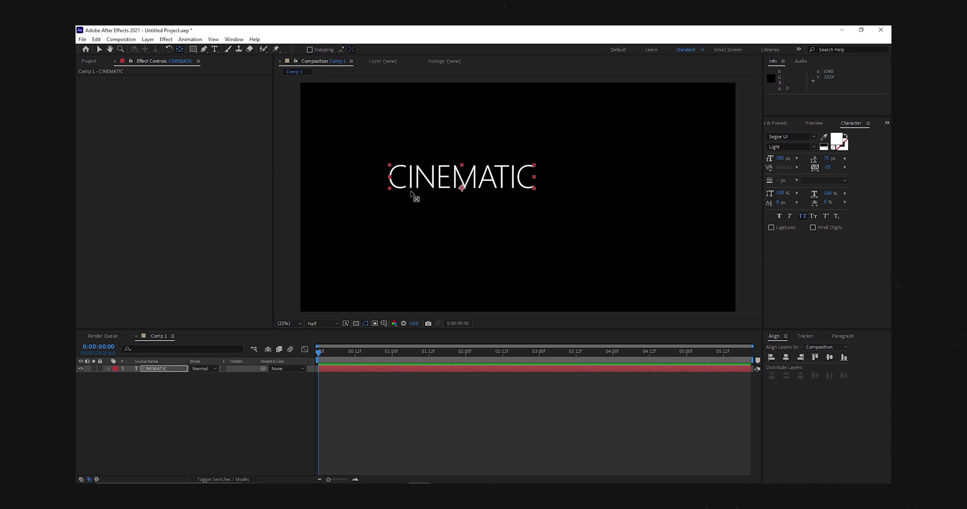
pyautogui.press('capslock')
pyautogui.moveTo(461, 189); pyautogui.dragTo(461, 179)
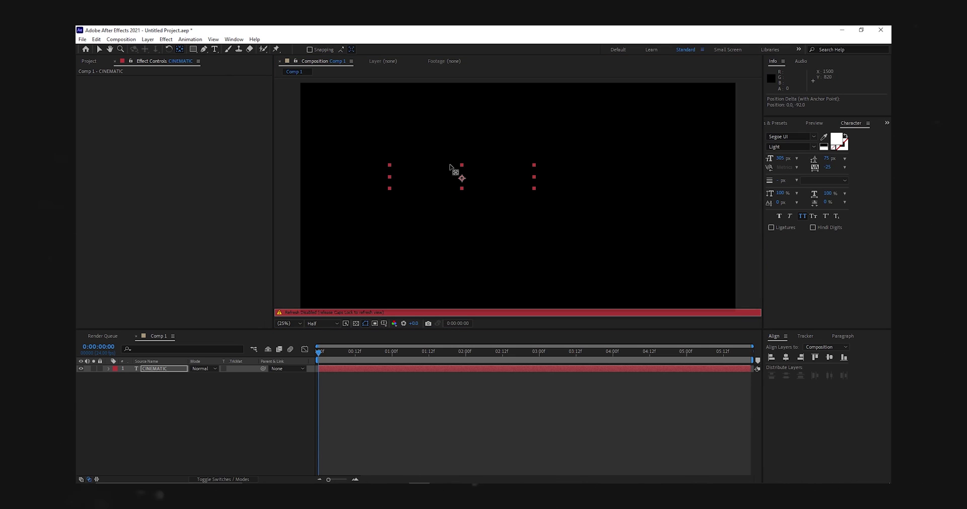
# - Centre the CINEMATIC layer horizontally and vertically in the composition
pyautogui.click(100, 50)
pyautogui.click(490, 226)
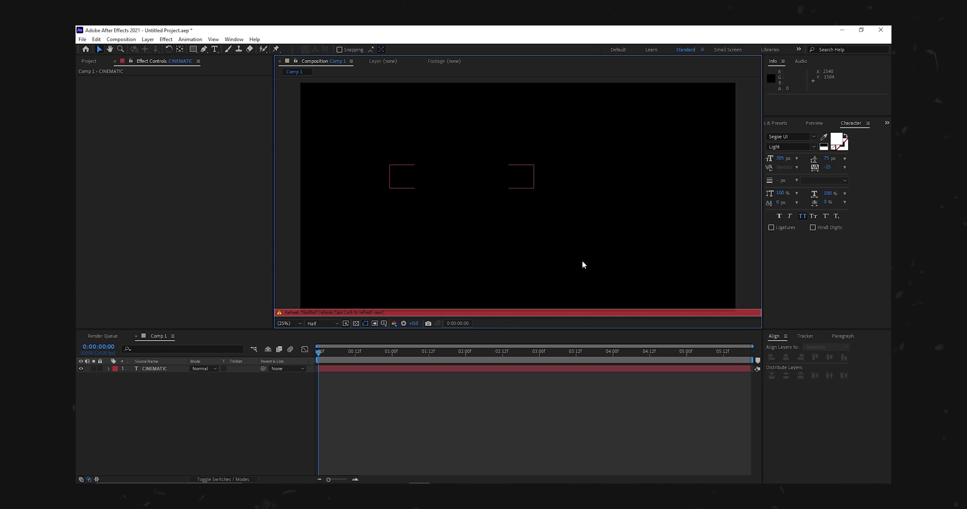
pyautogui.click(155, 369)
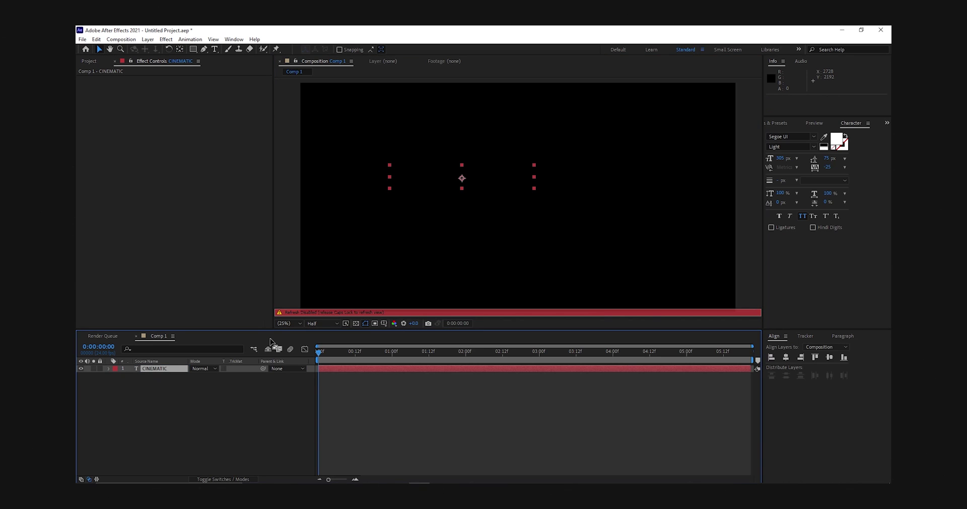
pyautogui.press('capslock')
pyautogui.moveTo(490, 177); pyautogui.dragTo(553, 226)
pyautogui.click(790, 359)
pyautogui.click(829, 358)
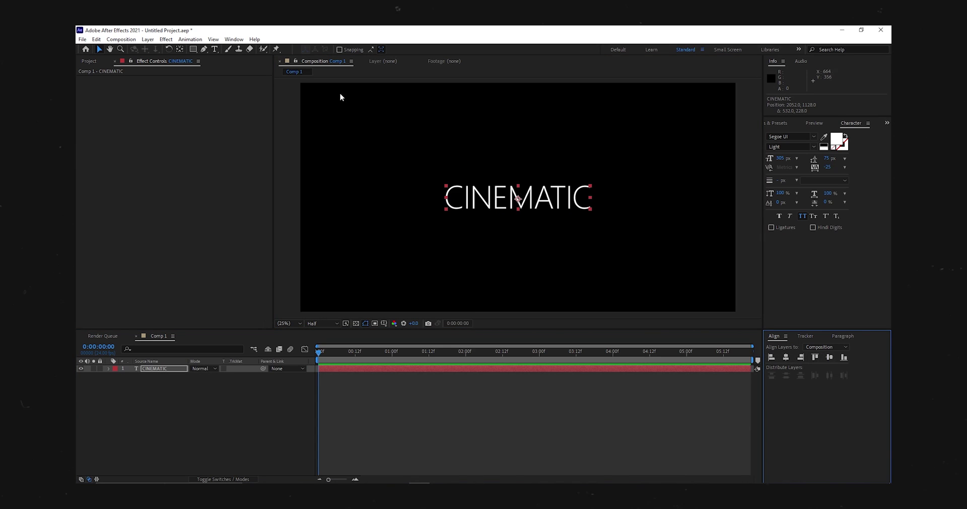
# - Browse the list of workspace panels
pyautogui.click(234, 39)
pyautogui.click(254, 39)
pyautogui.click(233, 39)
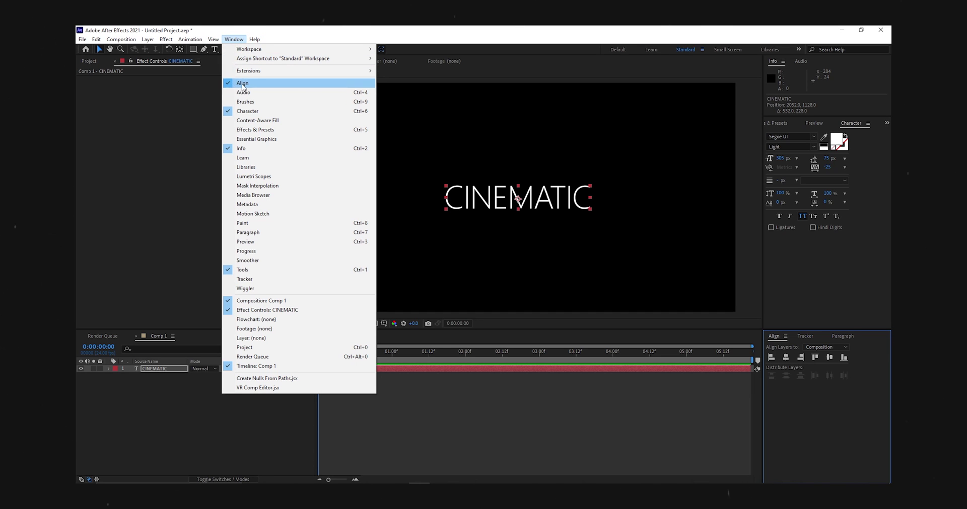
# - Apply the Decrease Tracking preset to CINEMATIC and reveal its Tracking Amount keyframes
pyautogui.click(230, 41)
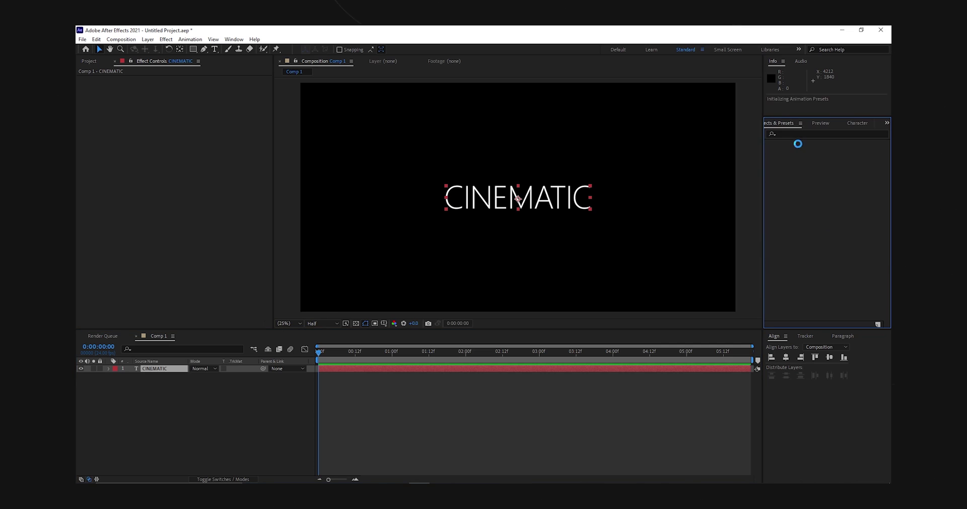
pyautogui.click(800, 135)
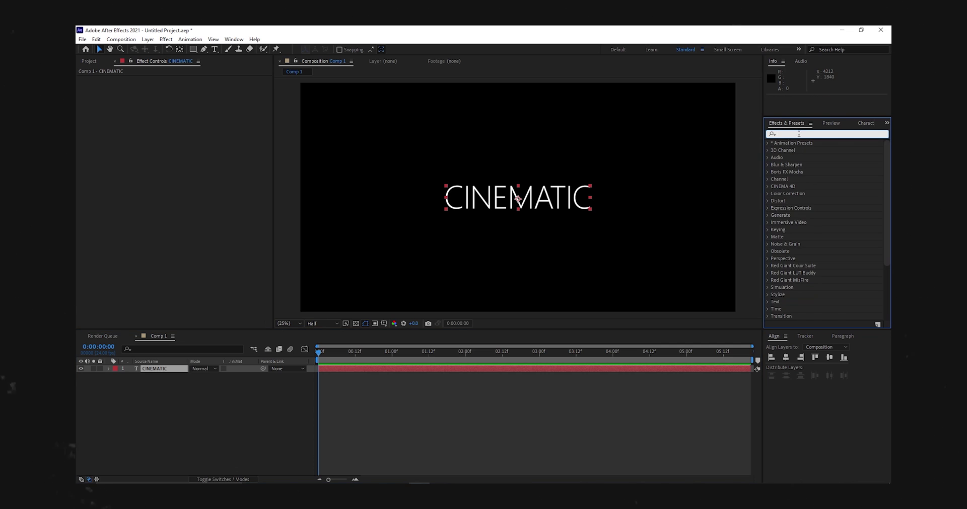
pyautogui.write('dec')
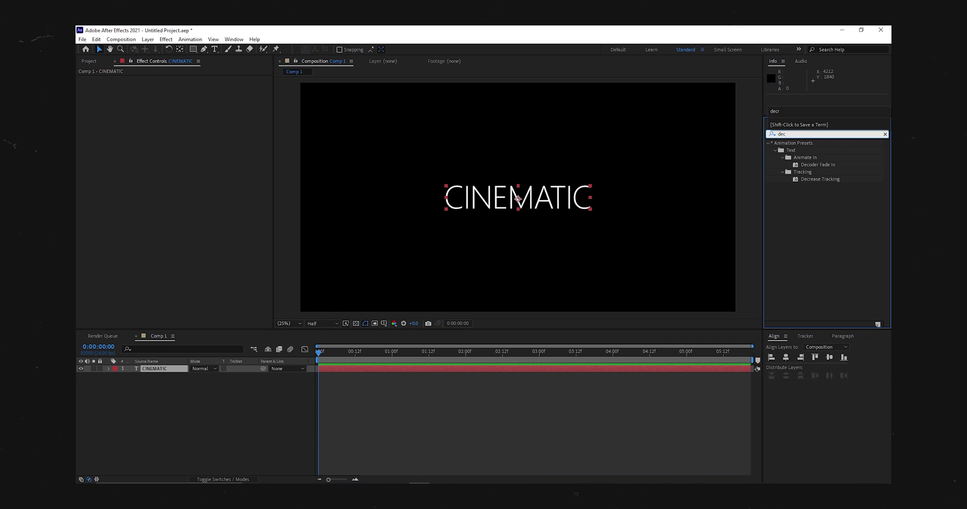
pyautogui.click(808, 180)
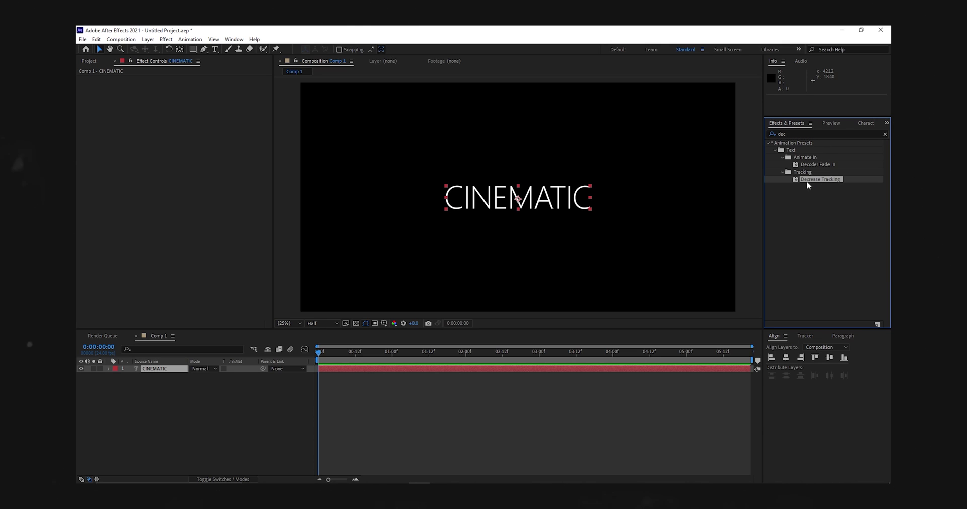
pyautogui.moveTo(807, 182); pyautogui.dragTo(492, 368)
pyautogui.click(141, 370)
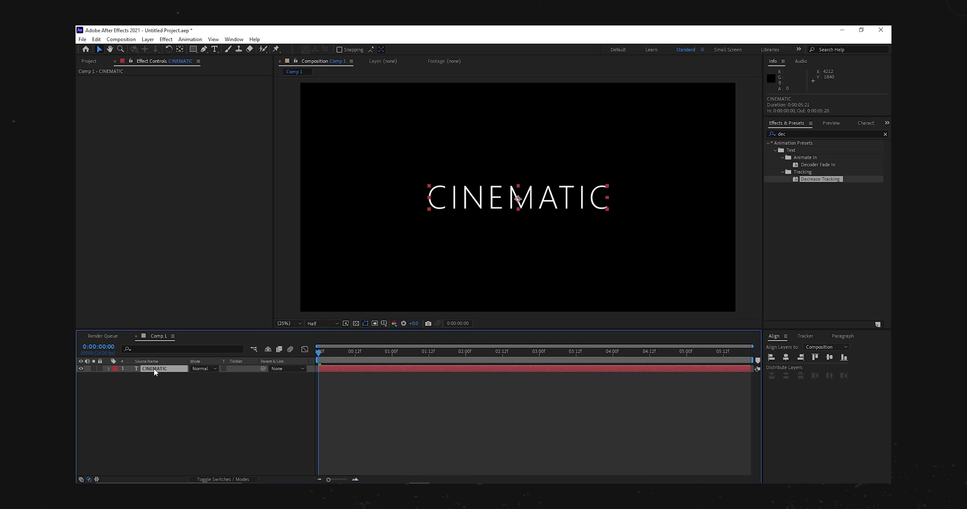
pyautogui.press('u')
# - Start Tracking Amount at 235, move the end keyframe to 4:00, and preview
pyautogui.moveTo(322, 351); pyautogui.dragTo(301, 354)
pyautogui.click(318, 376)
pyautogui.moveTo(194, 380); pyautogui.dragTo(612, 364)
pyautogui.moveTo(392, 377); pyautogui.dragTo(613, 377)
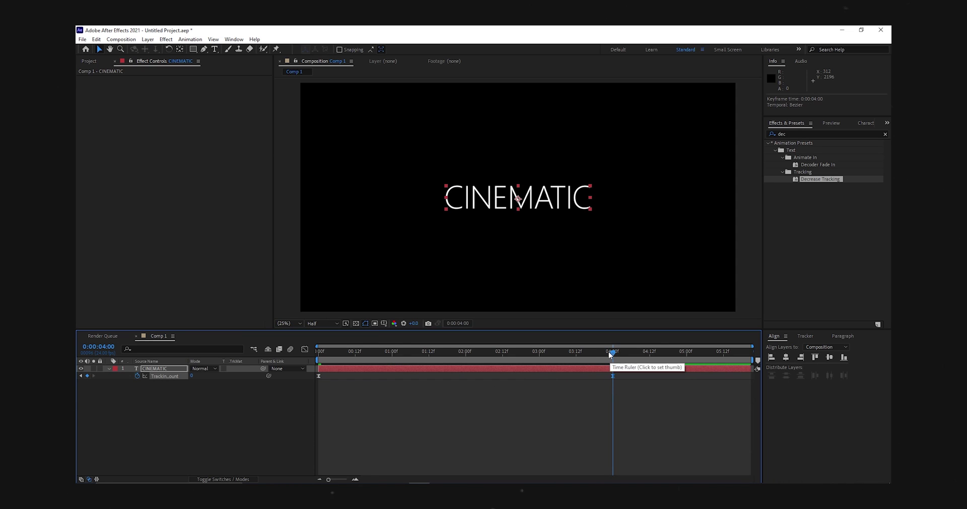
pyautogui.click(569, 353)
pyautogui.press('Home')
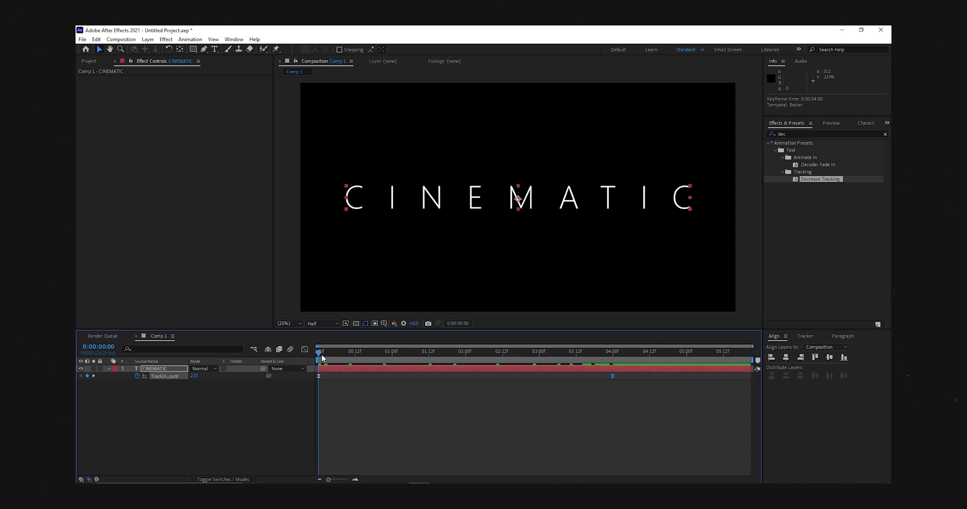
pyautogui.click(831, 123)
pyautogui.click(807, 135)
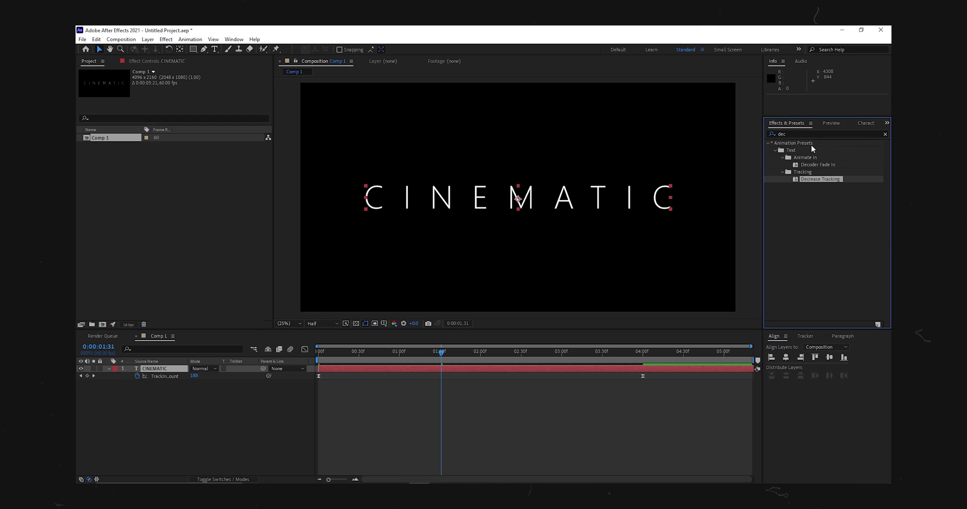
# - Apply Camera Lens Blur to CINEMATIC with a starting Blur Radius of 100
pyautogui.click(803, 134)
pyautogui.write('cam')
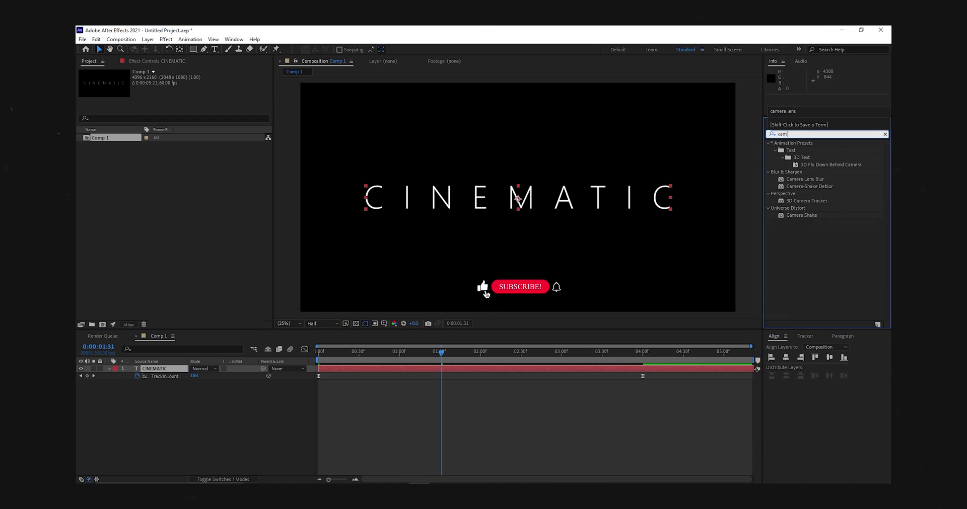
pyautogui.write('era len')
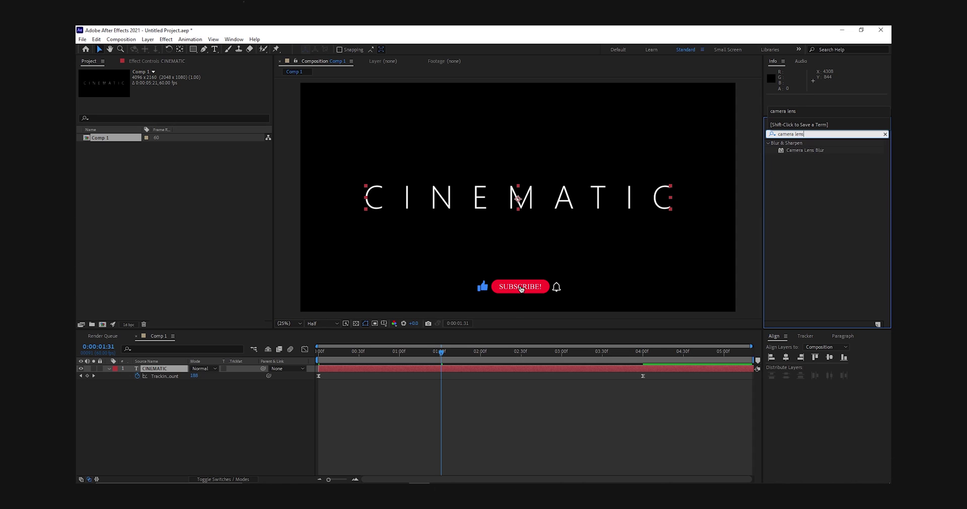
pyautogui.write('s')
pyautogui.moveTo(800, 152); pyautogui.dragTo(469, 370)
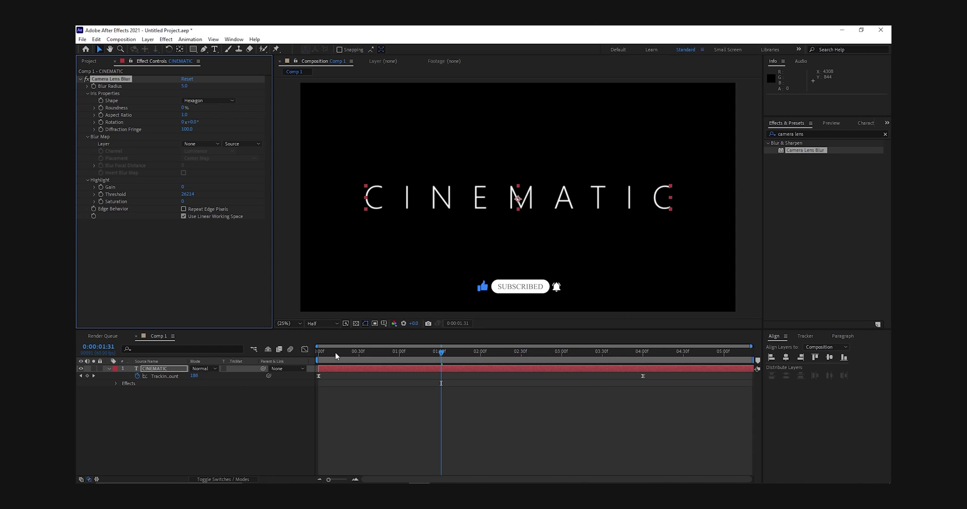
pyautogui.moveTo(335, 352); pyautogui.dragTo(314, 356)
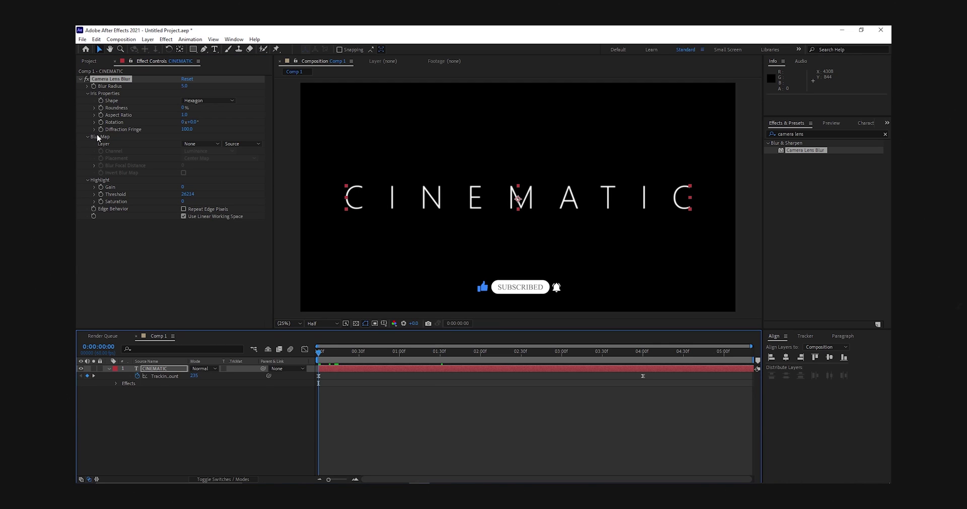
pyautogui.press('u')
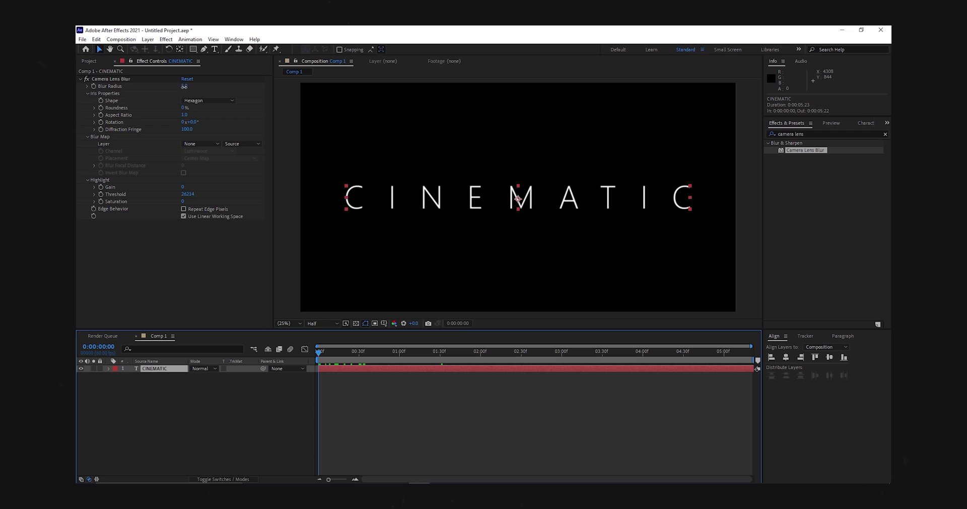
pyautogui.moveTo(185, 86); pyautogui.dragTo(211, 85)
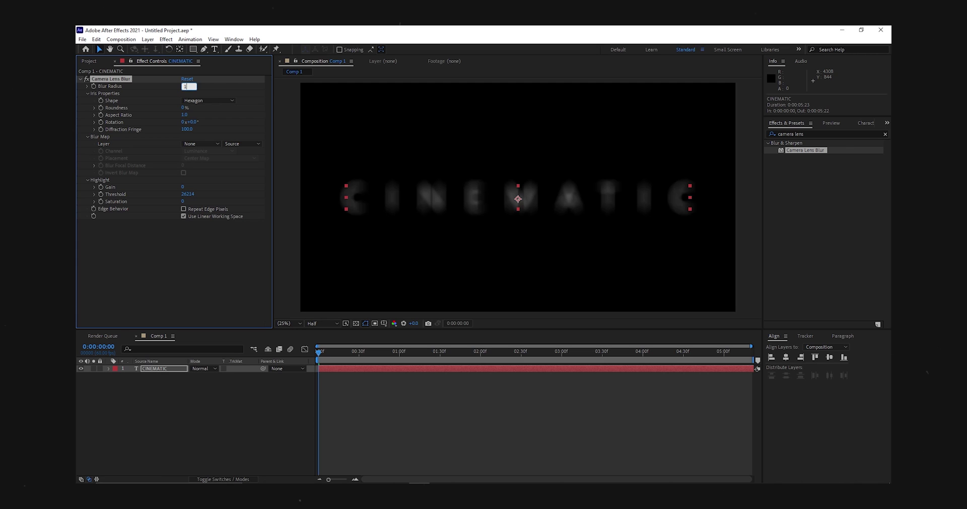
pyautogui.write('100')
pyautogui.press('Return')
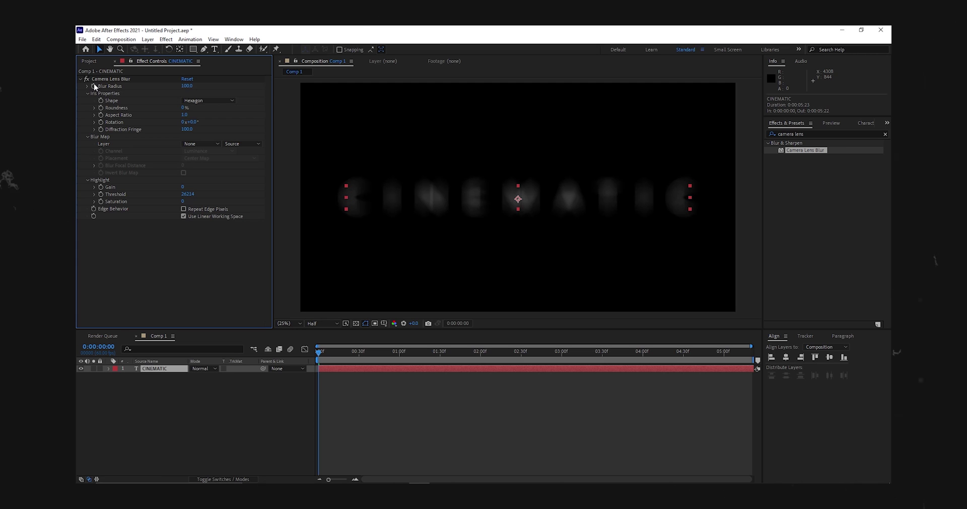
# - Keyframe Blur Radius to 0 at 0:00:03:27
pyautogui.click(94, 87)
pyautogui.press('u')
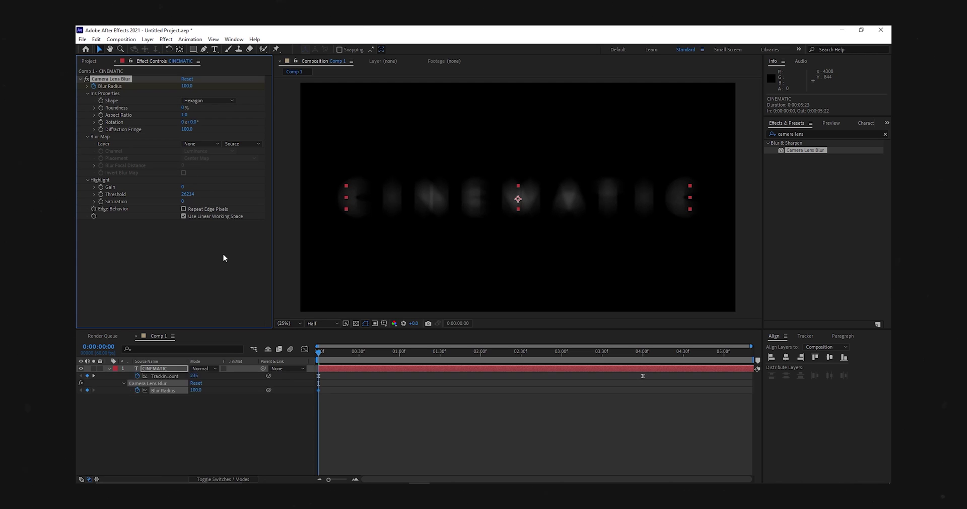
pyautogui.click(209, 394)
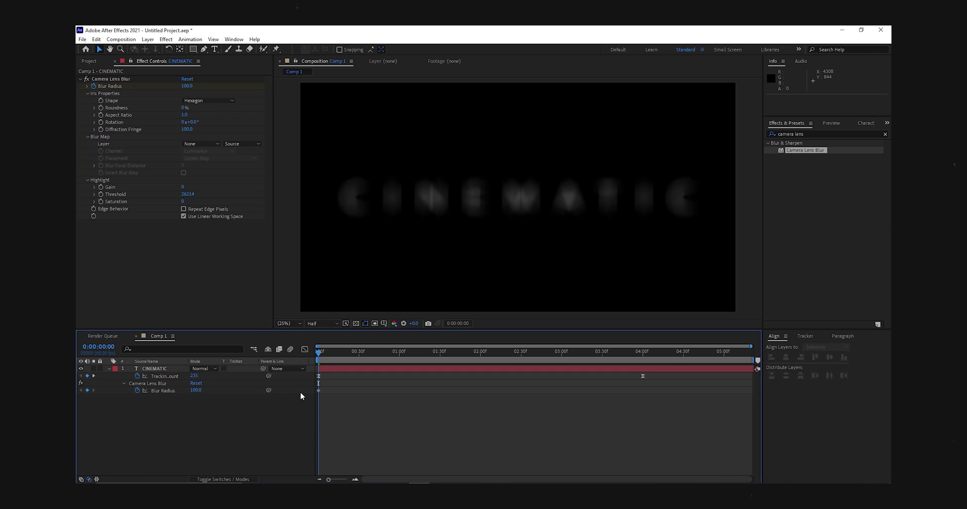
pyautogui.moveTo(503, 354); pyautogui.dragTo(598, 355)
pyautogui.click(184, 85)
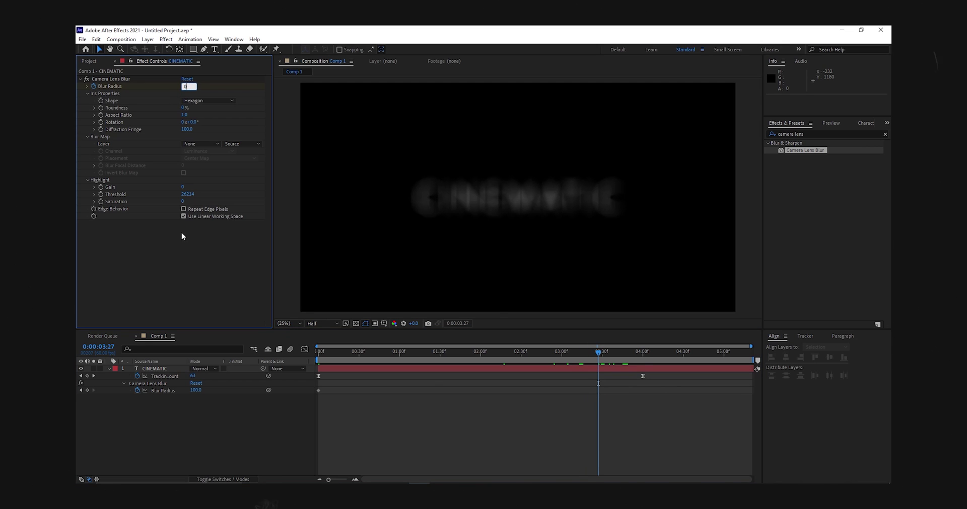
pyautogui.press('Return')
# - Apply Easy Ease to both Blur Radius keyframes
pyautogui.moveTo(602, 389); pyautogui.dragTo(282, 398)
pyautogui.rightClick(598, 392)
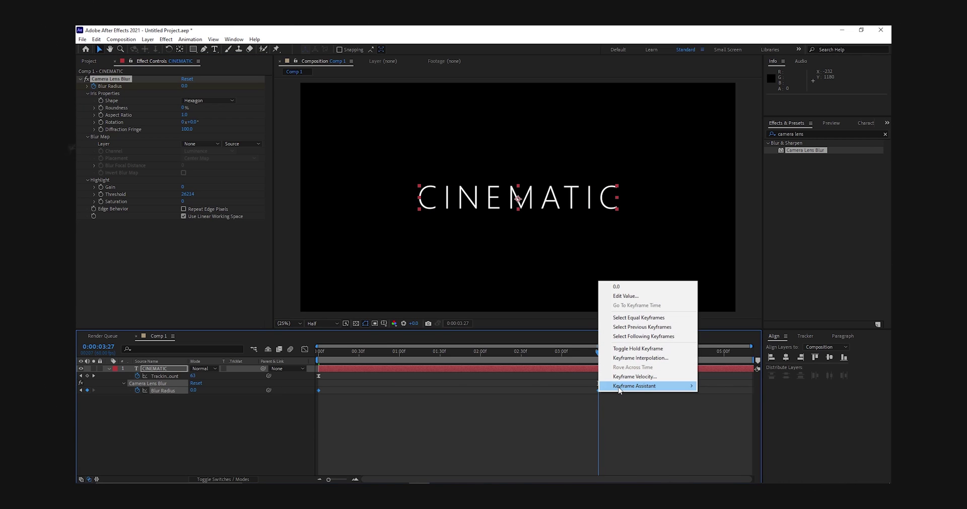
pyautogui.moveTo(621, 391)
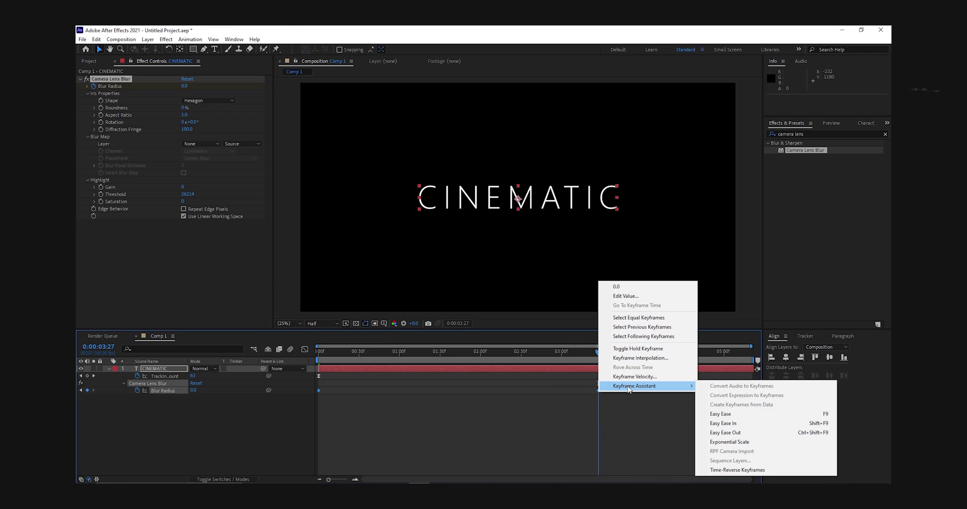
pyautogui.click(721, 415)
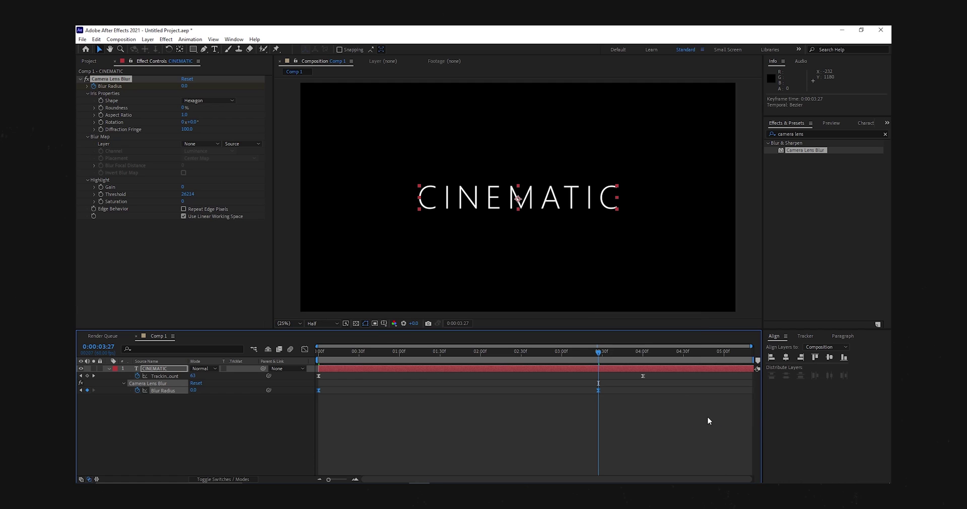
pyautogui.click(544, 408)
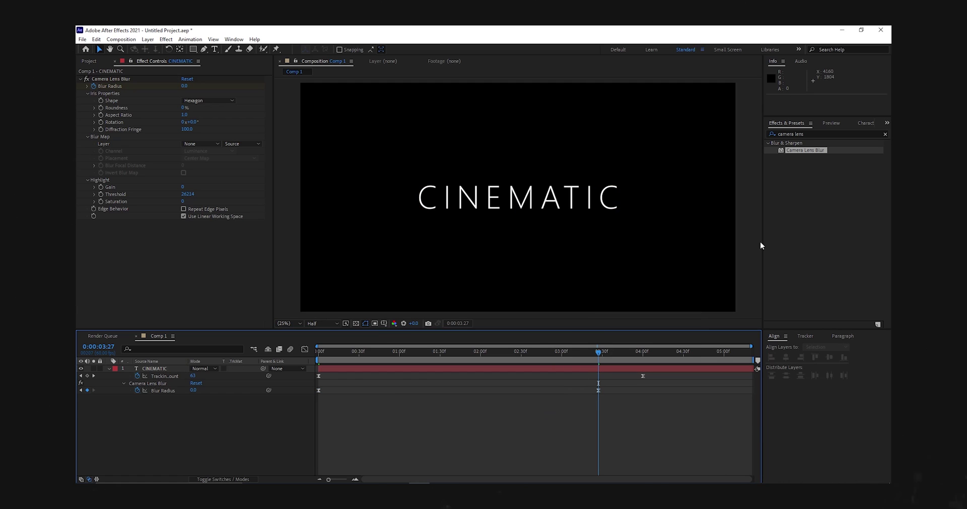
# - Play a preview of the blur-in animation
pyautogui.click(830, 123)
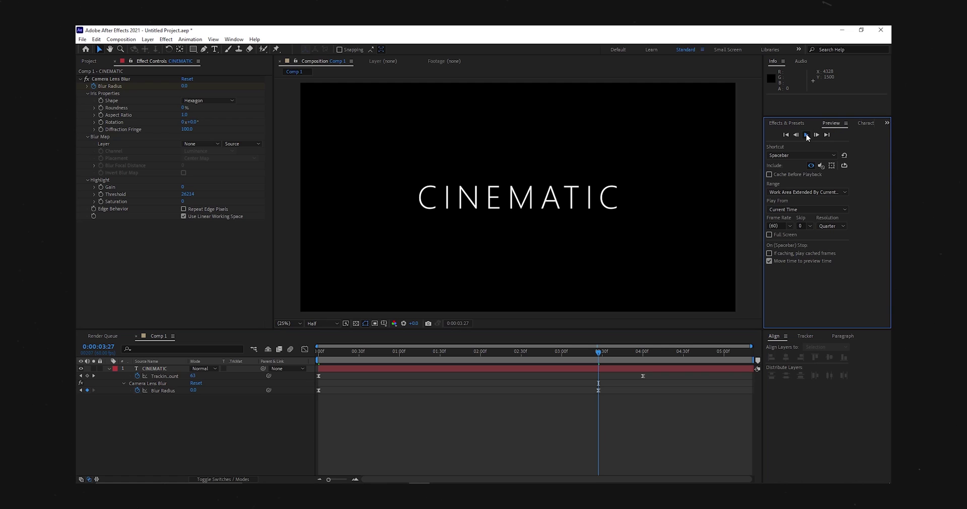
pyautogui.click(806, 135)
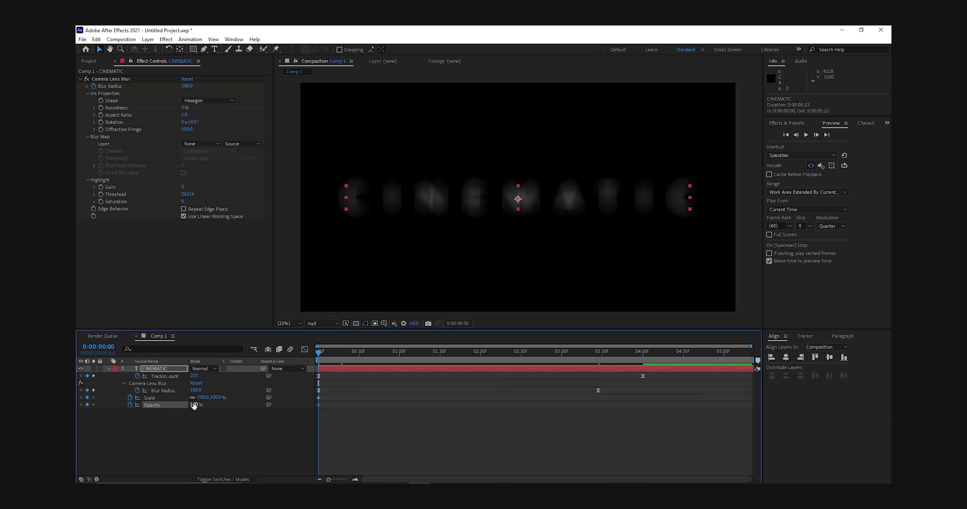
# - Keyframe Opacity at 0% on the first frame and 100% at 0:00:01:06
pyautogui.moveTo(169, 406); pyautogui.dragTo(151, 406)
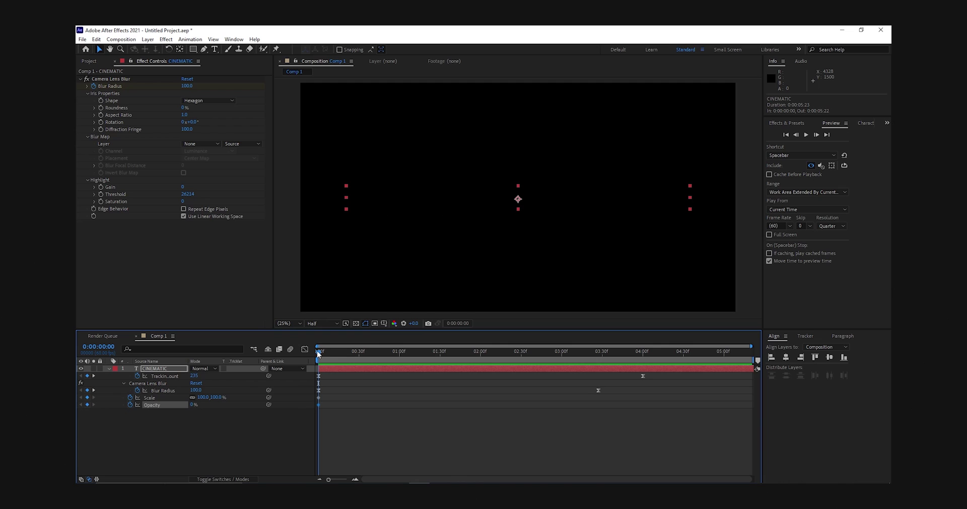
pyautogui.click(815, 135)
pyautogui.click(815, 136)
pyautogui.click(815, 136)
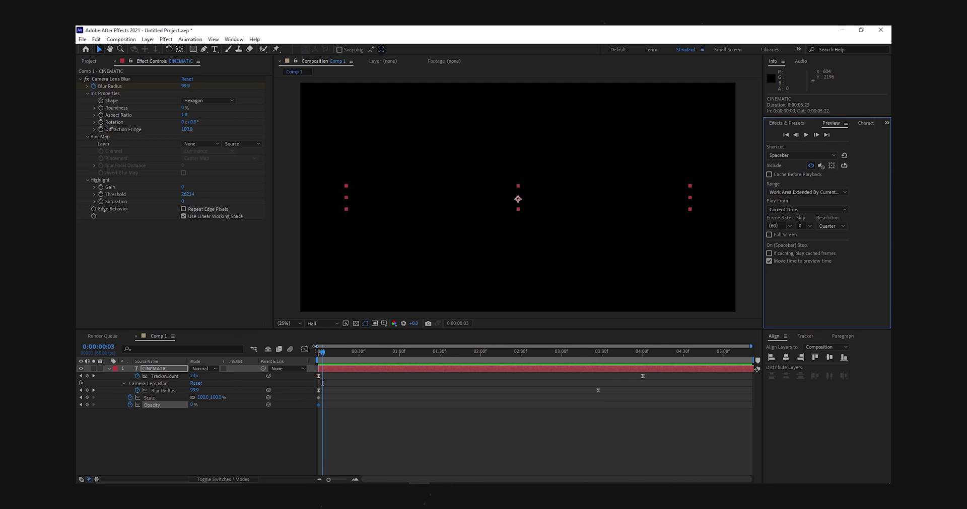
pyautogui.moveTo(323, 354); pyautogui.dragTo(407, 358)
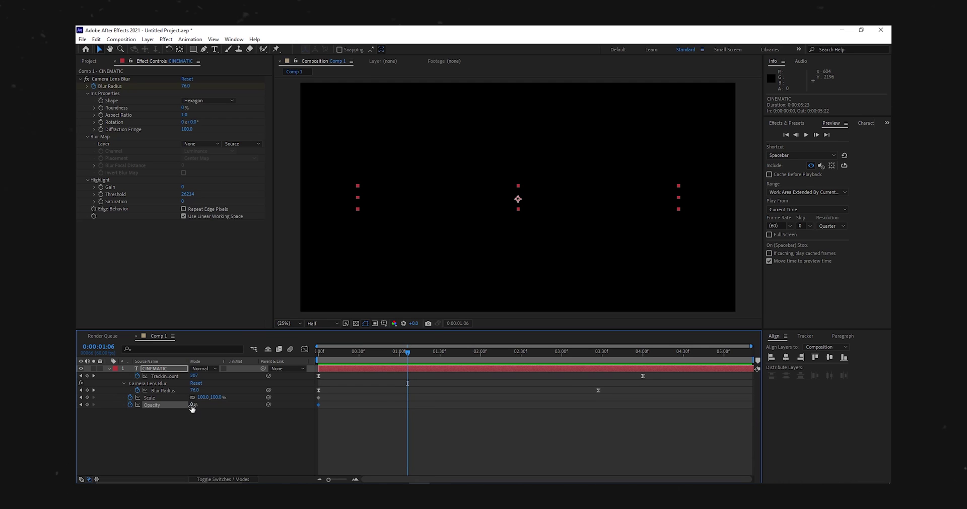
pyautogui.click(234, 433)
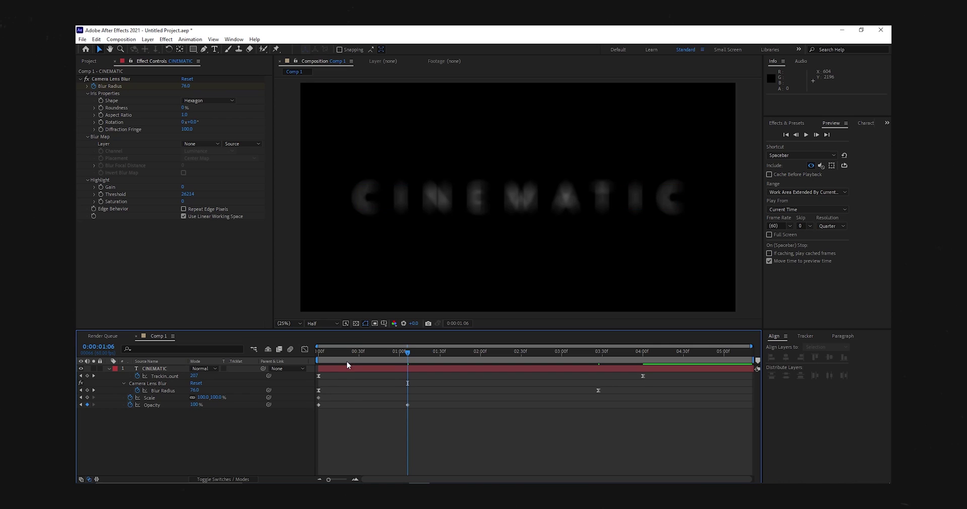
pyautogui.moveTo(344, 354); pyautogui.dragTo(305, 401)
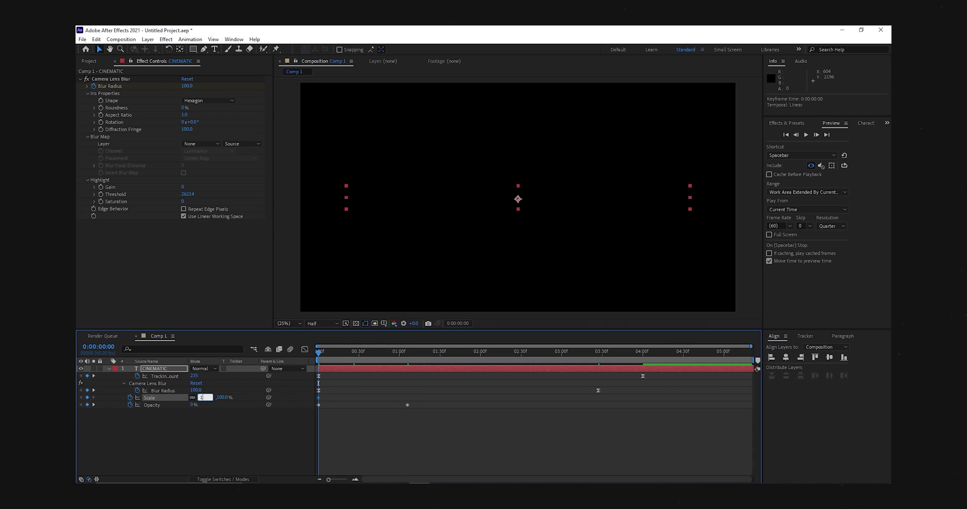
# - Scale CINEMATIC from 140% at the start to 100% at 3:42, selecting Scale and Opacity keyframes
pyautogui.click(231, 442)
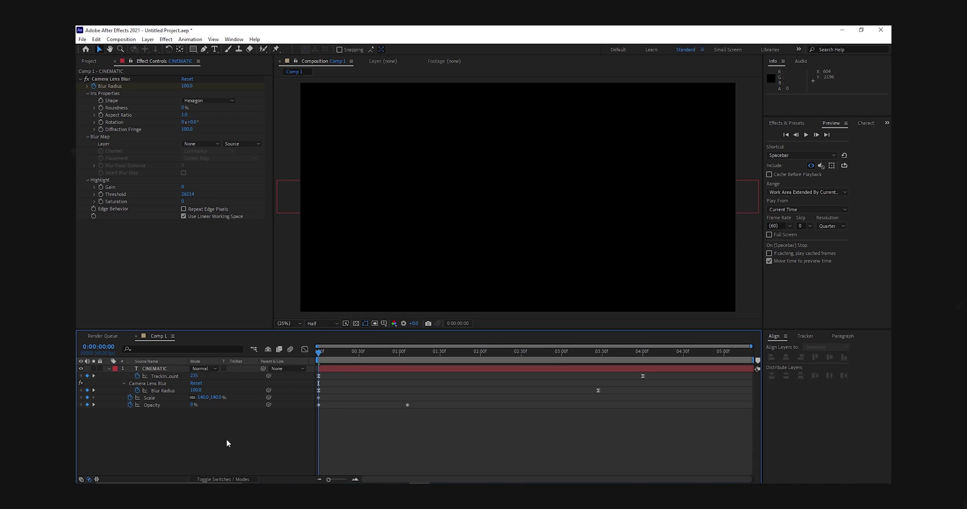
pyautogui.moveTo(332, 354); pyautogui.dragTo(396, 361)
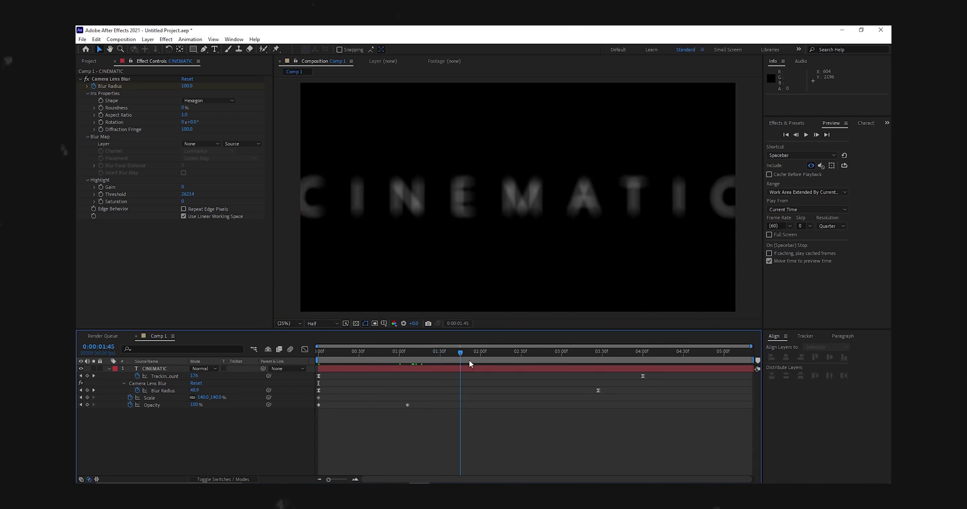
pyautogui.moveTo(475, 361); pyautogui.dragTo(619, 365)
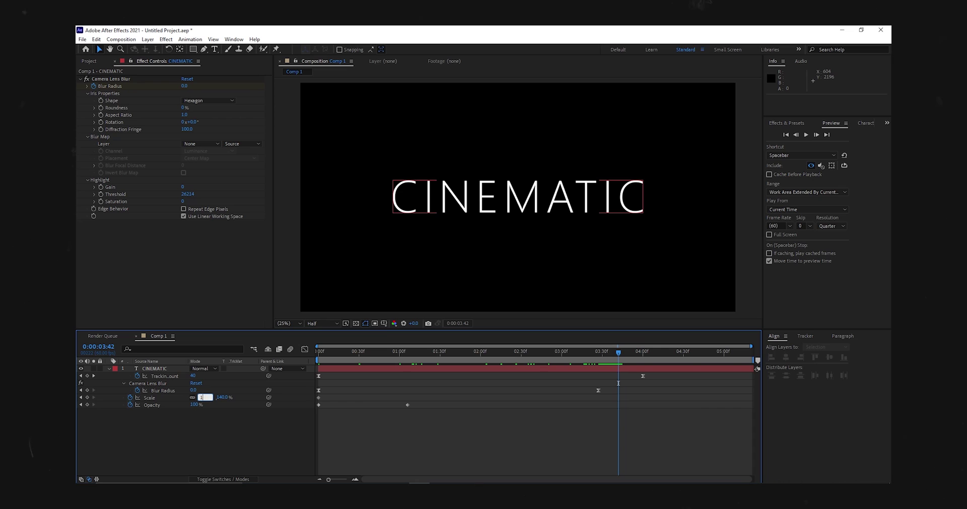
pyautogui.press('Return')
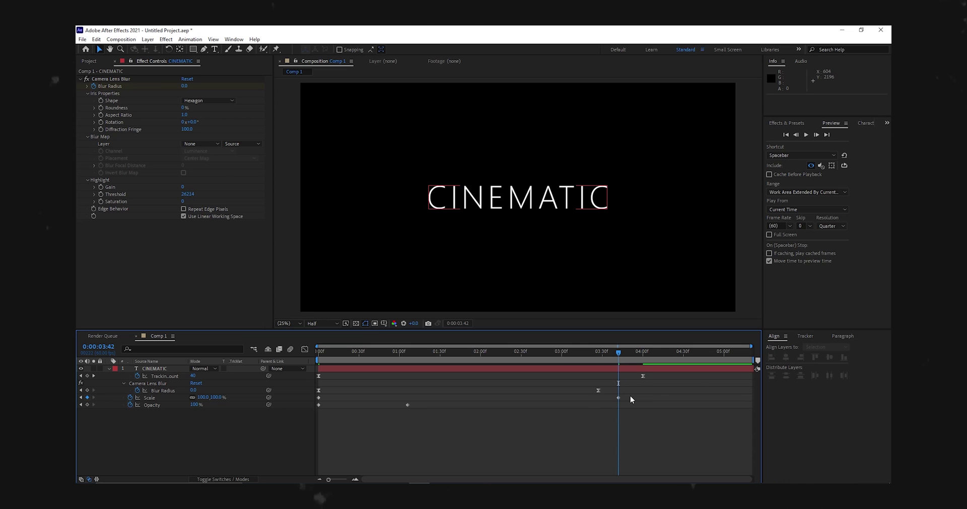
pyautogui.moveTo(625, 394); pyautogui.dragTo(312, 419)
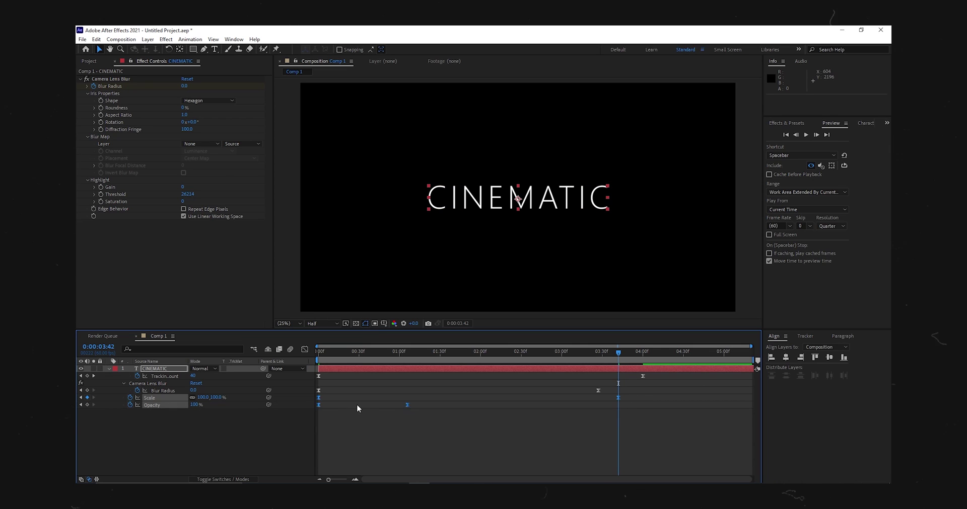
# - Deselect the keyframes and play a preview of the animation
pyautogui.click(371, 437)
pyautogui.click(805, 135)
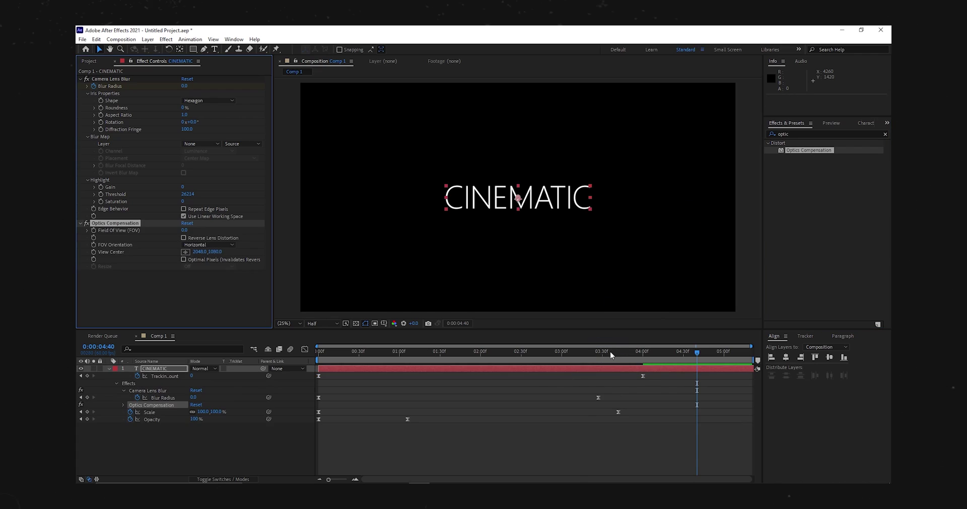
# - Keyframe Optics Compensation Field Of View from 180 at the start to 0 near 3:45
pyautogui.moveTo(431, 354); pyautogui.dragTo(288, 360)
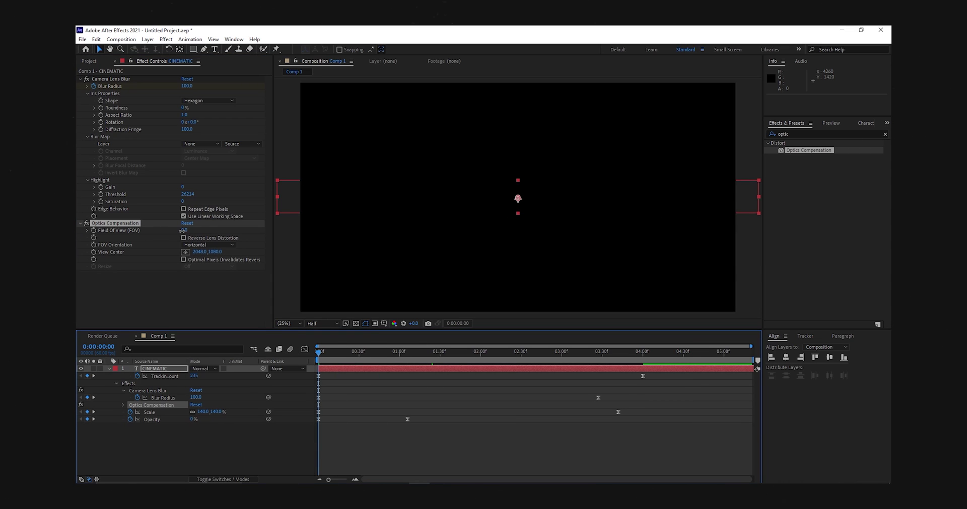
pyautogui.moveTo(182, 231); pyautogui.dragTo(197, 231)
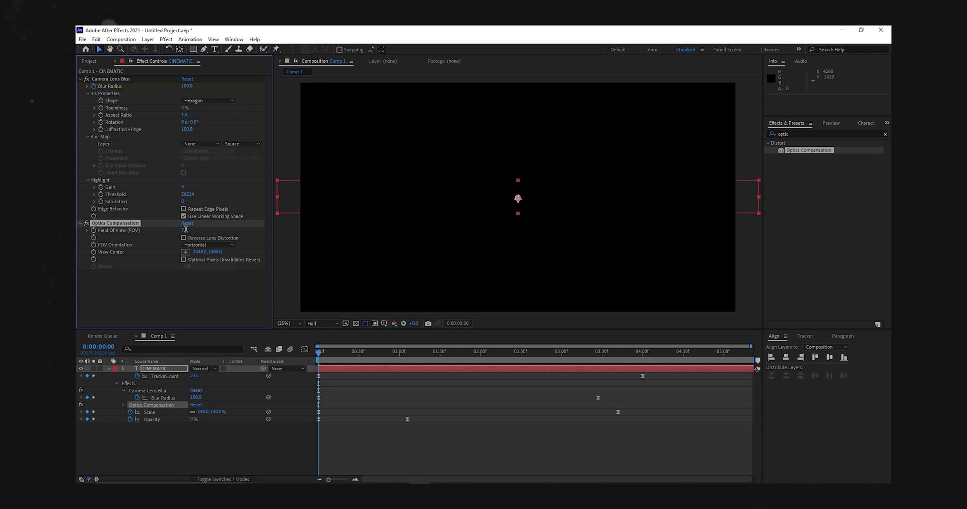
pyautogui.click(174, 284)
pyautogui.moveTo(341, 346); pyautogui.dragTo(623, 353)
pyautogui.click(187, 230)
pyautogui.press('Return')
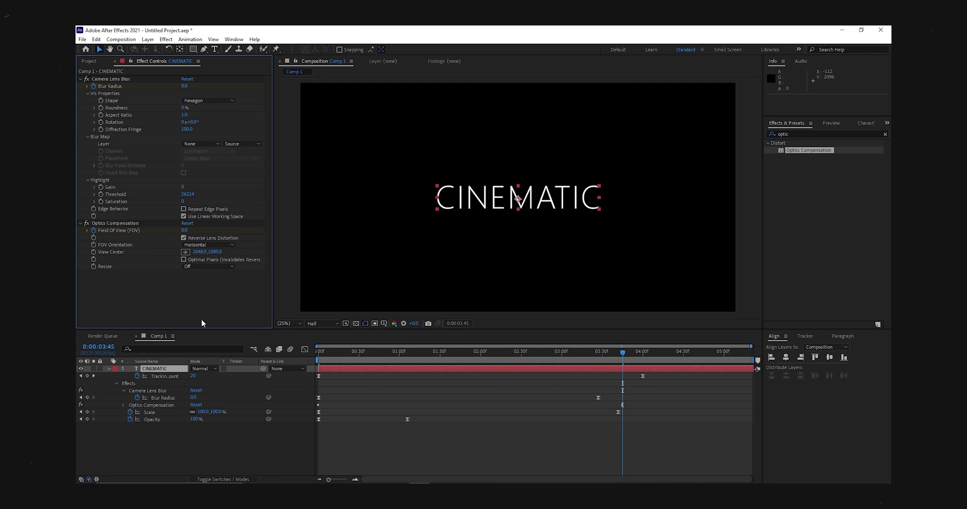
# - Scrub back to check the distortion, then select both Field Of View keyframes
pyautogui.click(620, 349)
pyautogui.moveTo(619, 350); pyautogui.dragTo(318, 360)
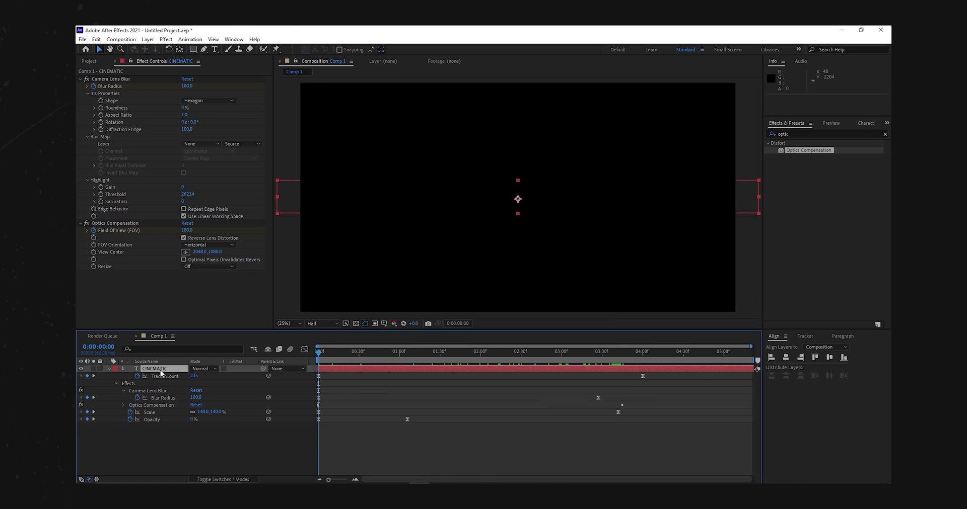
pyautogui.press('u')
pyautogui.press('u')
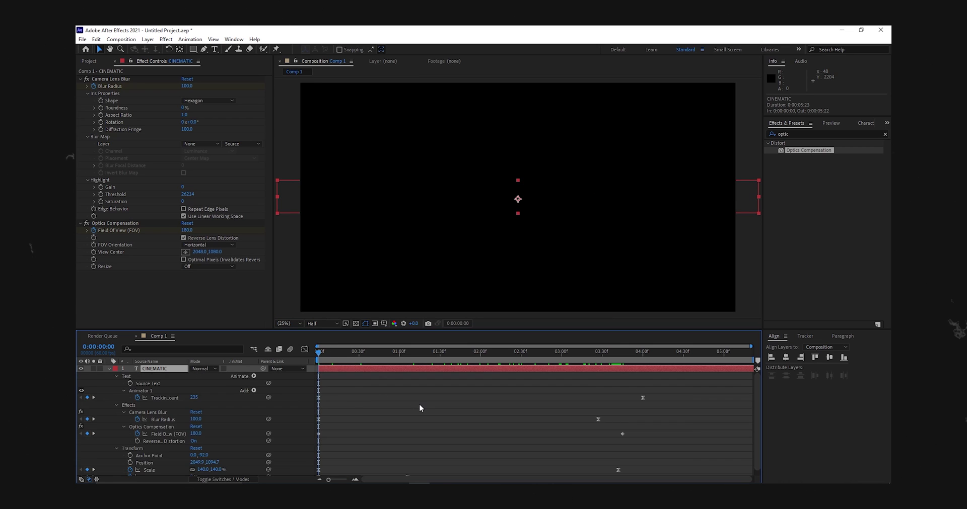
pyautogui.scroll(-1, 422, 407)
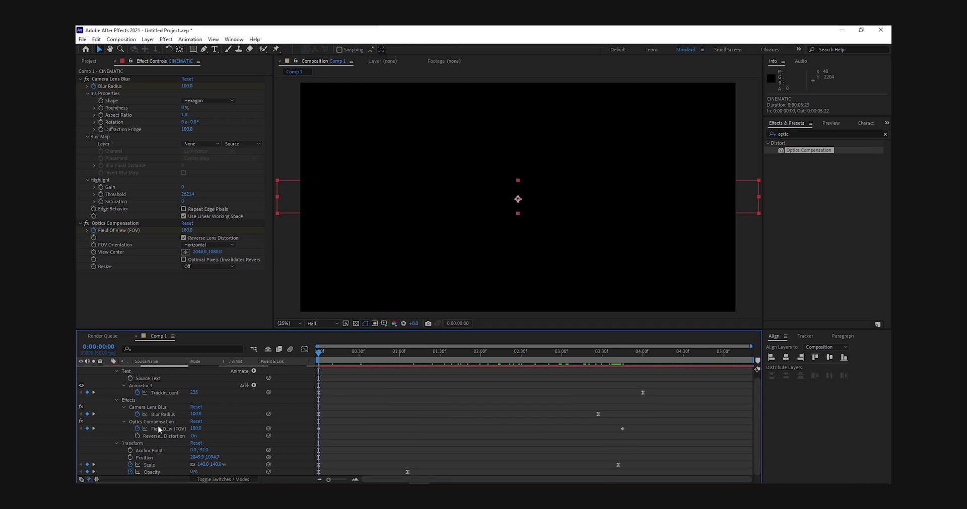
pyautogui.click(623, 432)
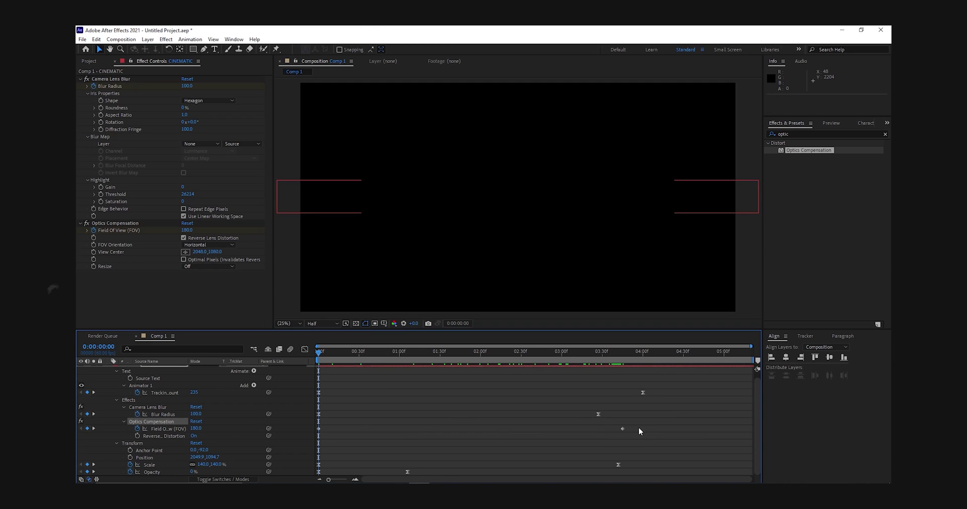
pyautogui.moveTo(317, 429); pyautogui.dragTo(303, 431)
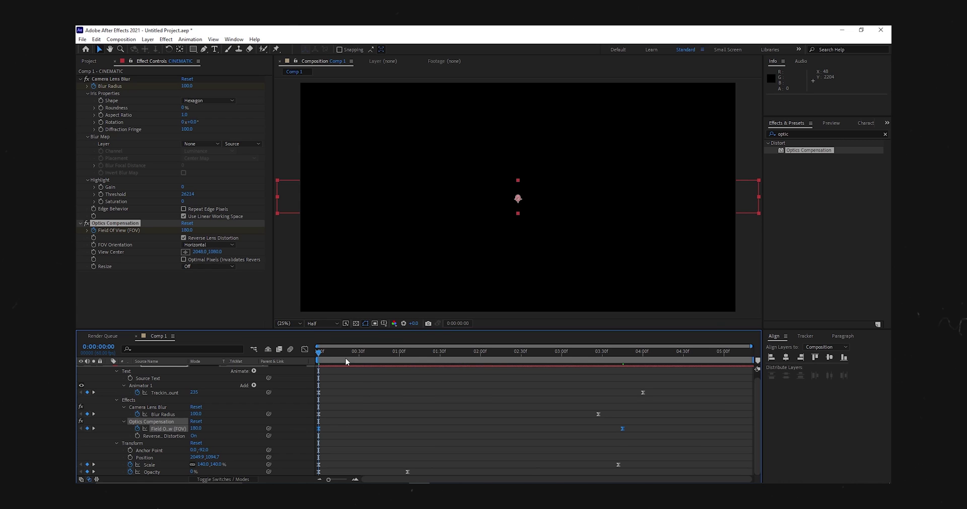
# - RAM-preview the finished CINEMATIC animation with the spacebar
pyautogui.press('space')
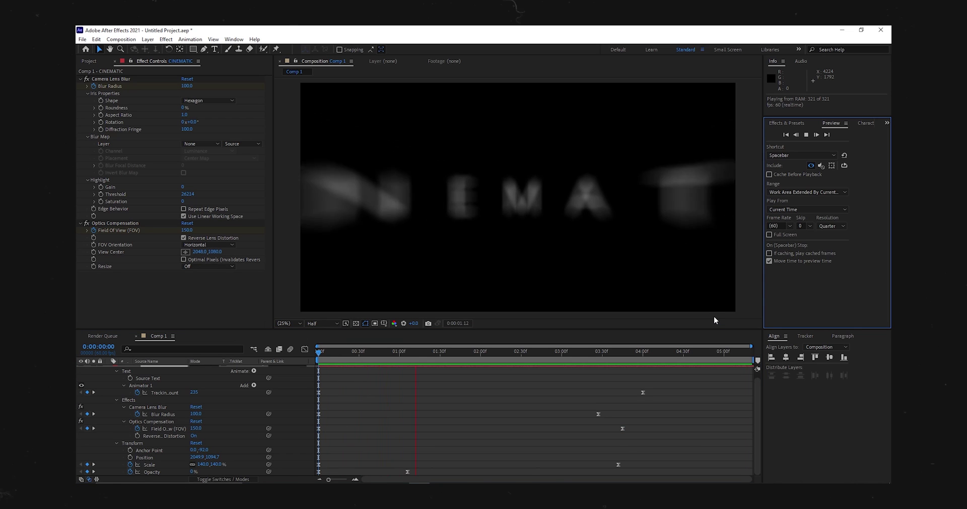